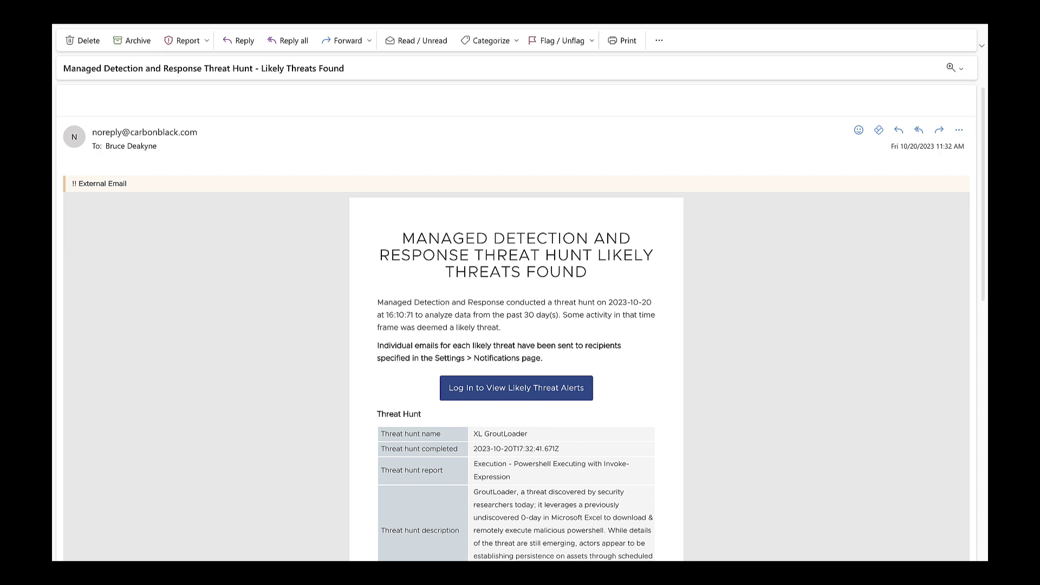
Open the email's 'Log In to View Likely Threat Alerts' link in a new tab.
left_click_drag(986, 187, 971, 252)
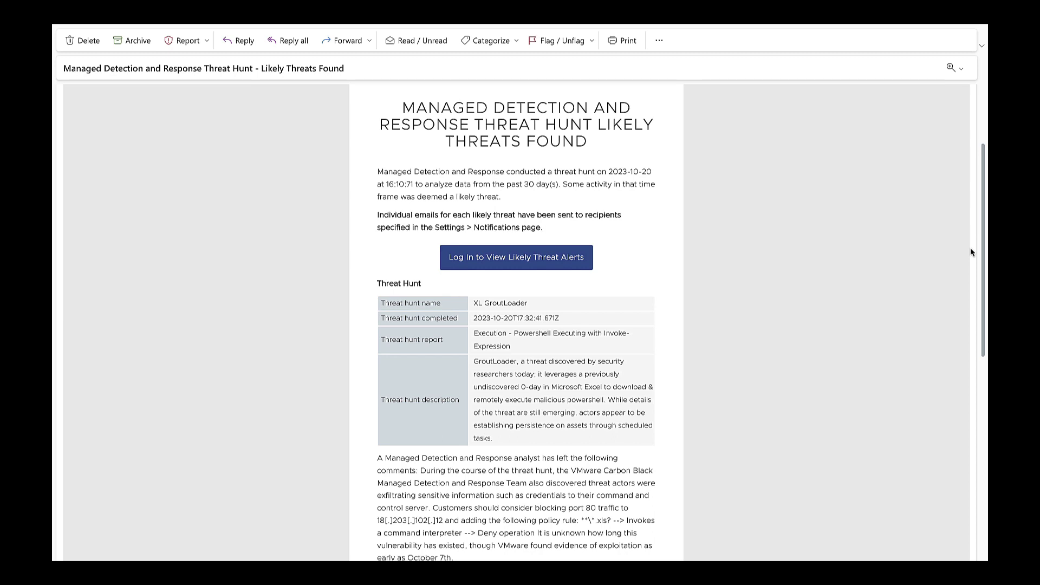
scroll(978, 305, "down", 1)
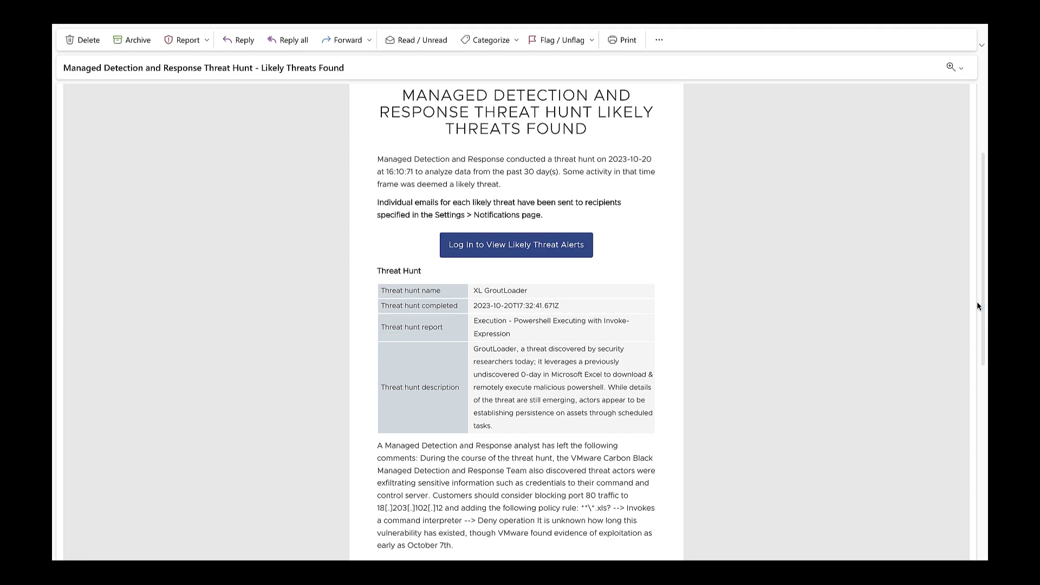
right_click(550, 252)
left_click(559, 257)
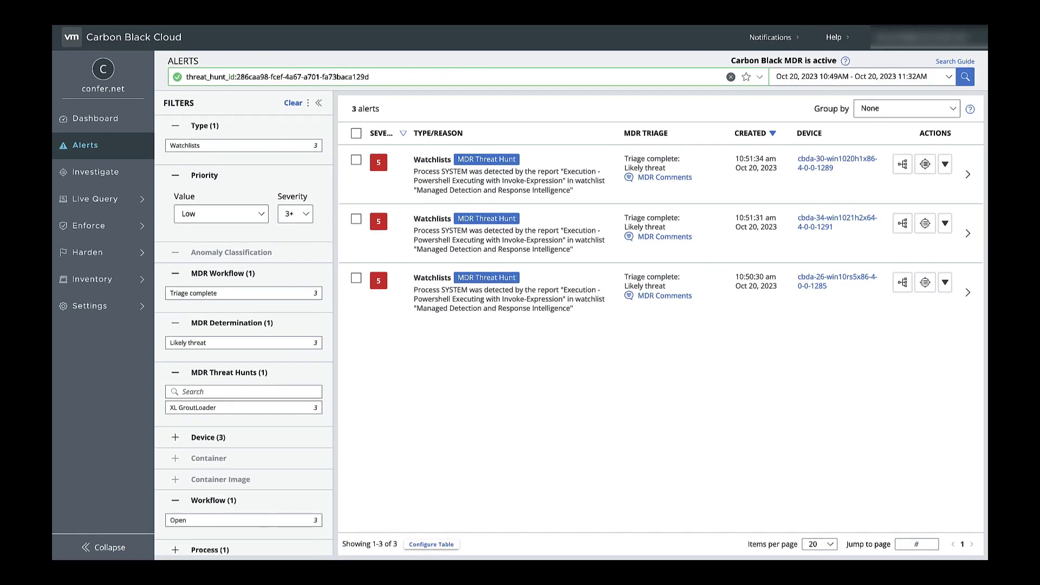
Open the details panel for the first XL GroutLoader threat hunt alert.
left_click(969, 175)
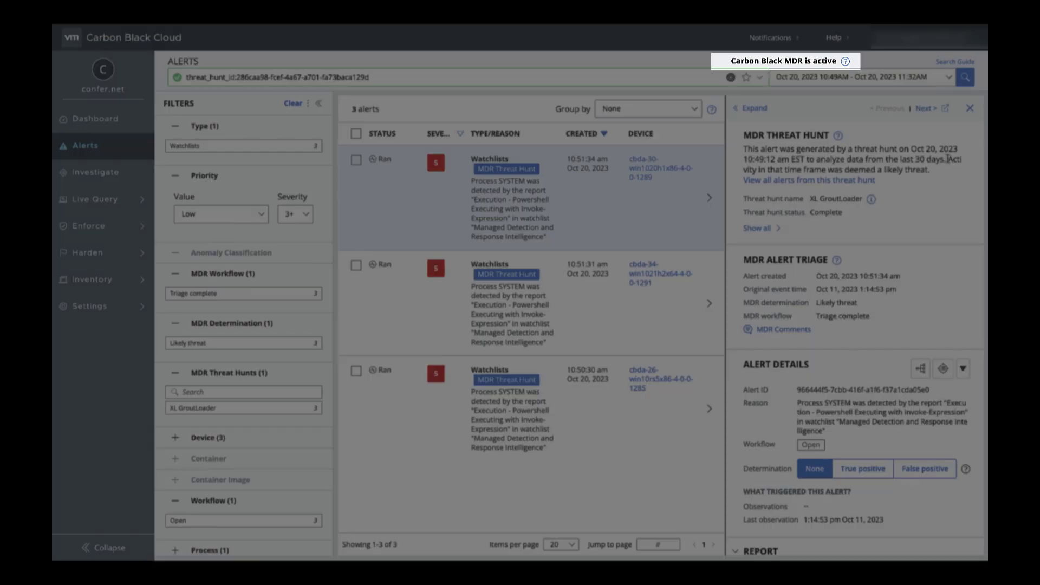
Read the MDR help on covered alert types, Threat Hunt alerts and workflow triage statuses.
left_click(845, 61)
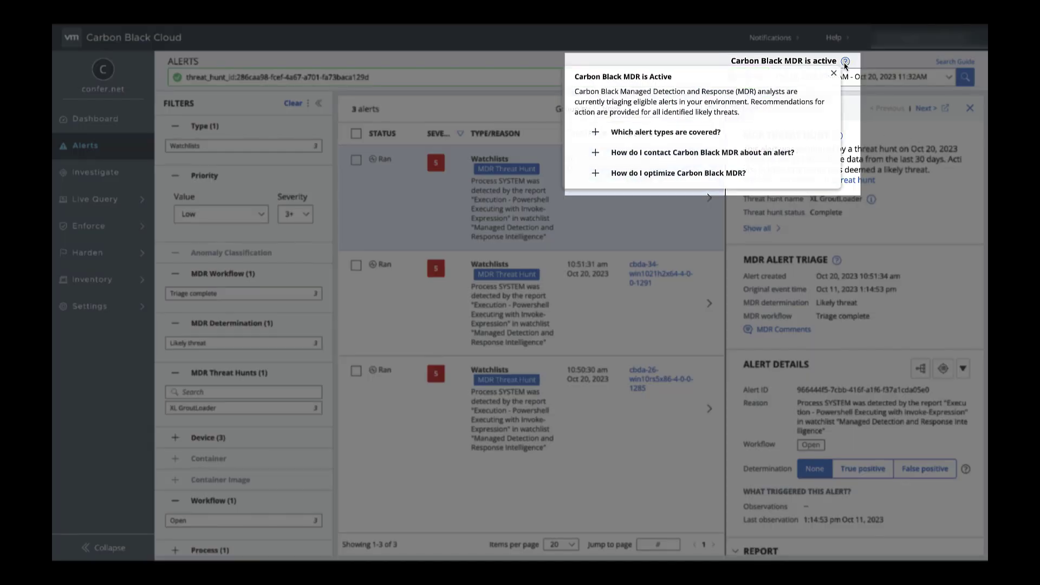
left_click(699, 135)
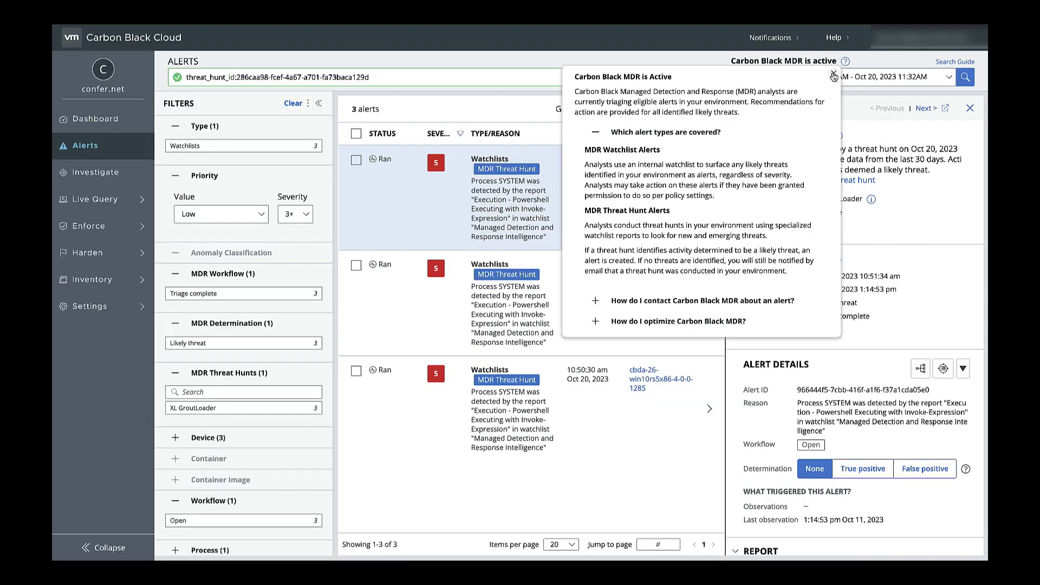
left_click(834, 73)
left_click(528, 173)
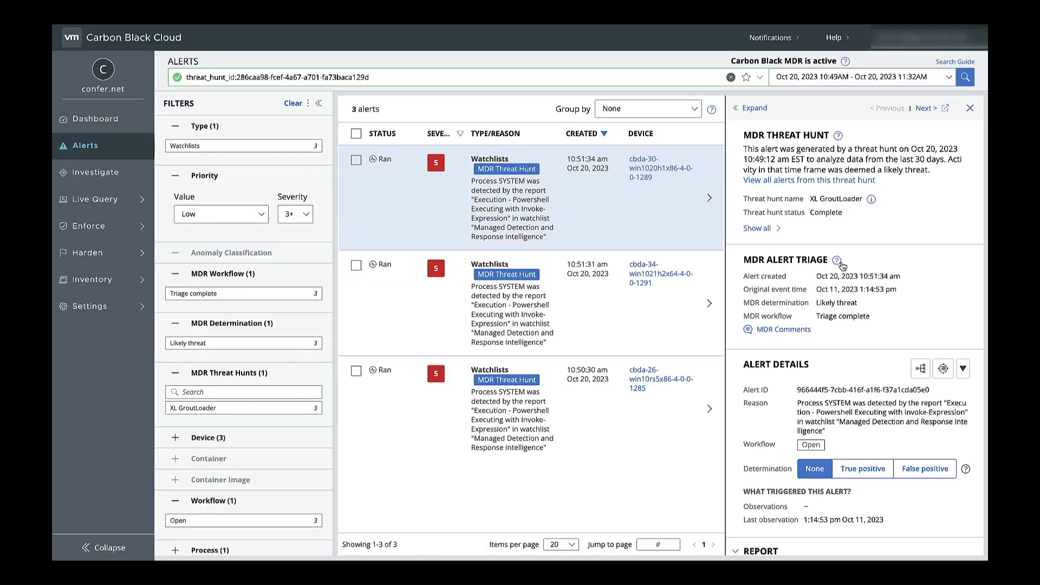
left_click(837, 261)
left_click(666, 317)
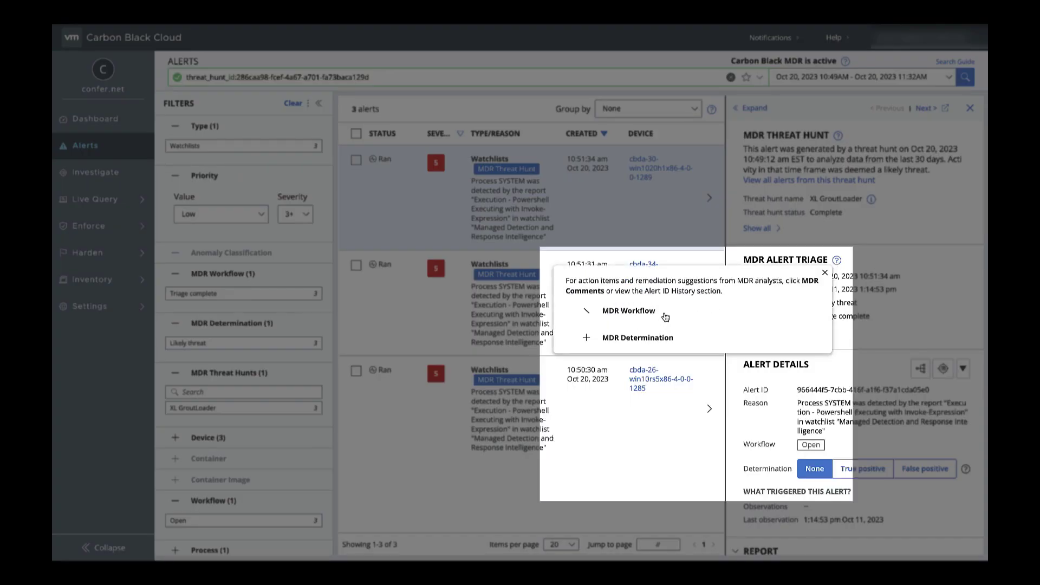
left_click(826, 272)
Show all threat hunt details, view its description, and open the alert's MDR comments.
left_click(757, 228)
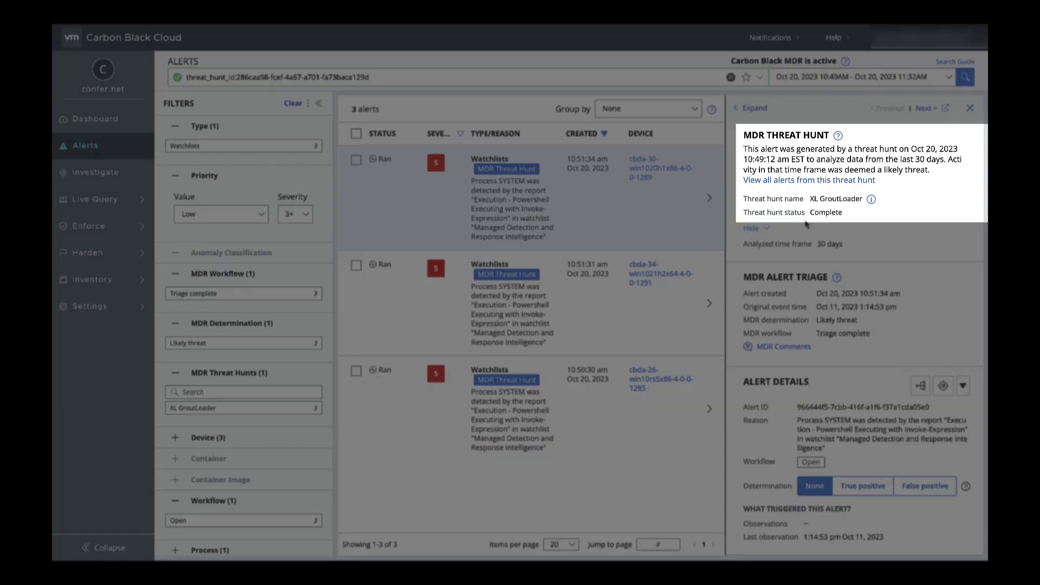
left_click(872, 200)
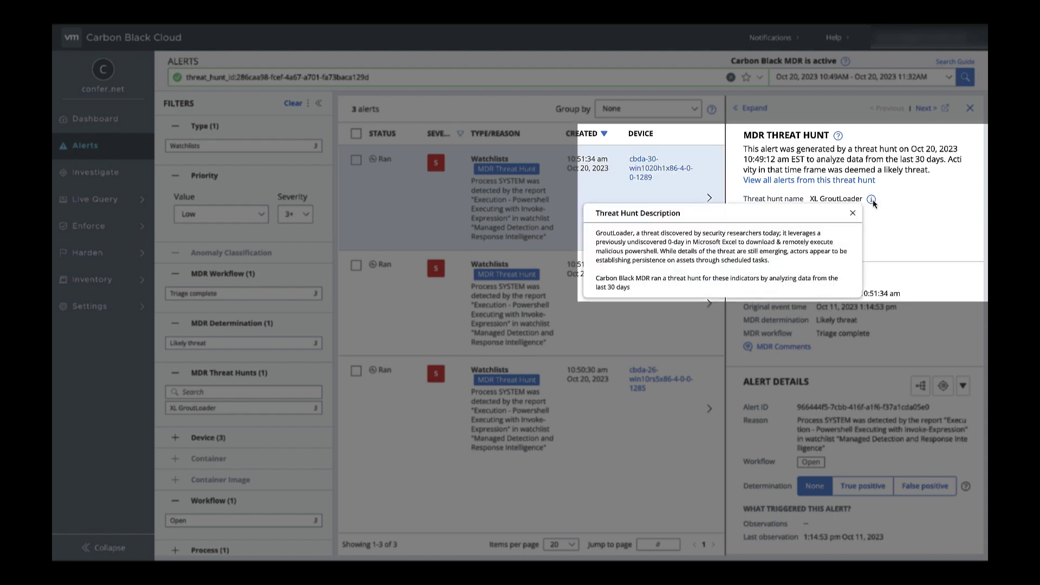
left_click(872, 200)
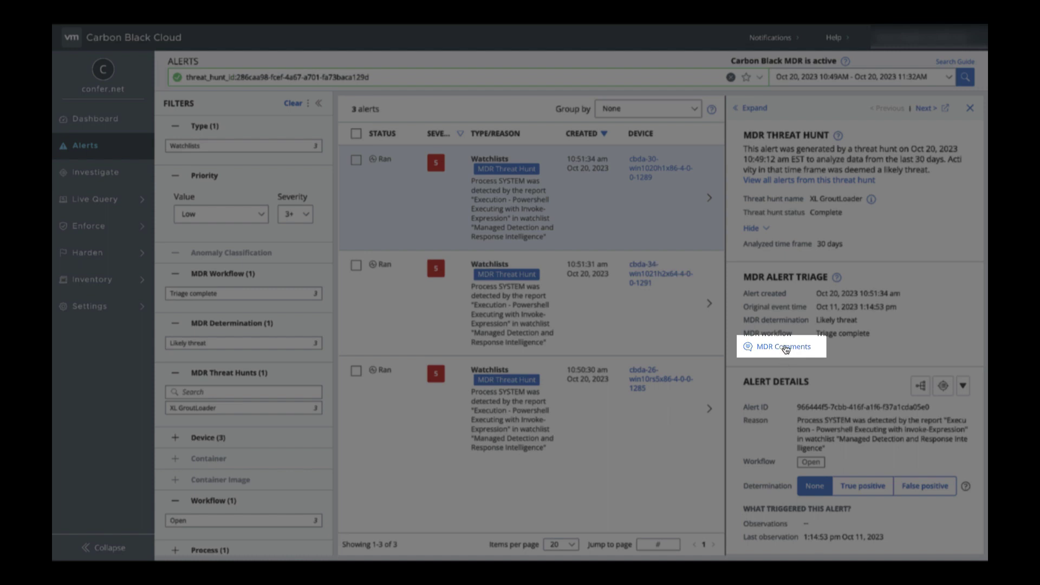
left_click(784, 348)
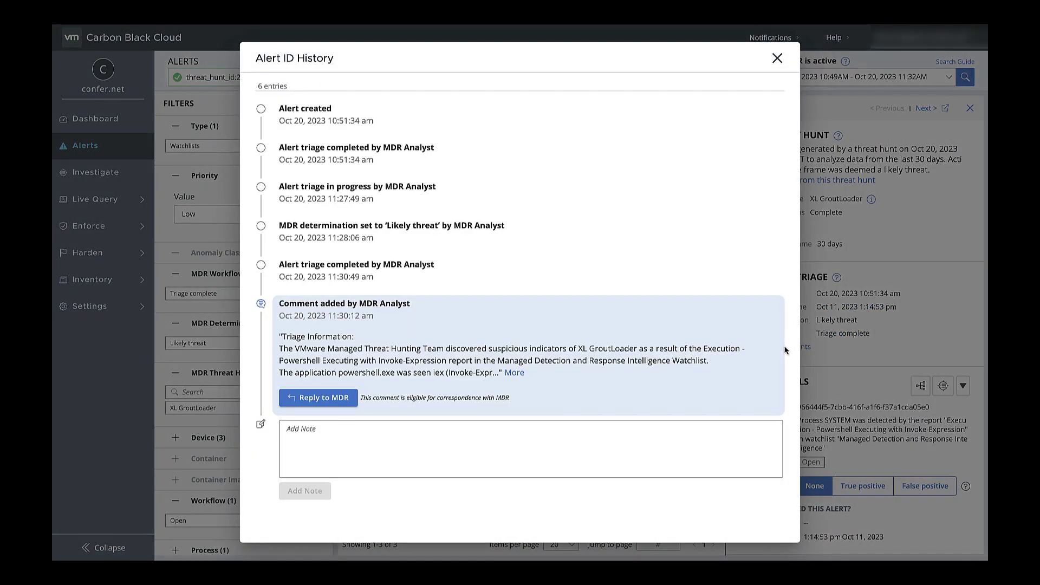
Expand the MDR analyst's full triage comment, read through it, and start a reply.
left_click(515, 373)
scroll(521, 377, "down", 4)
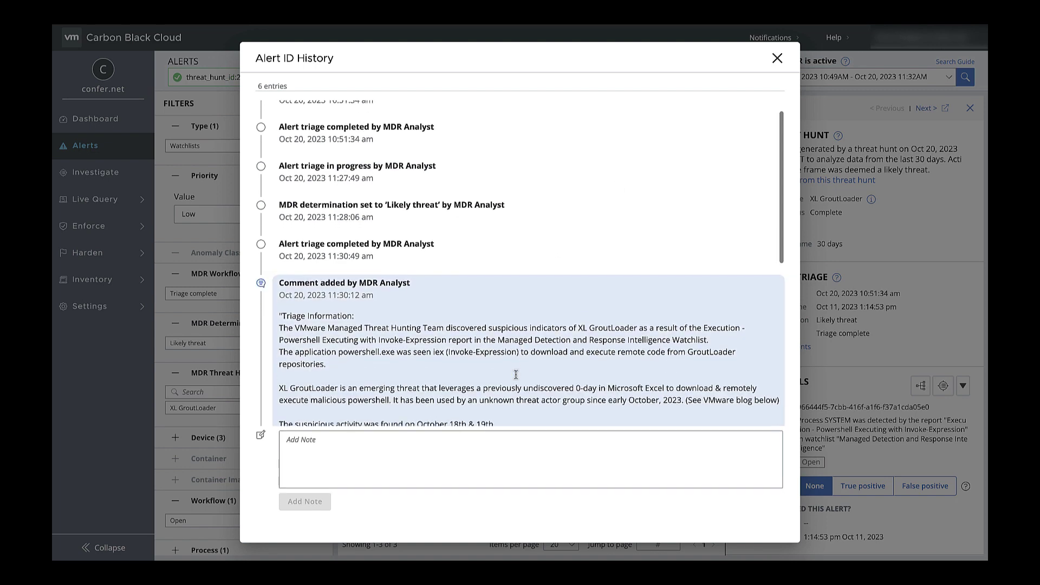
scroll(517, 379, "down", 3)
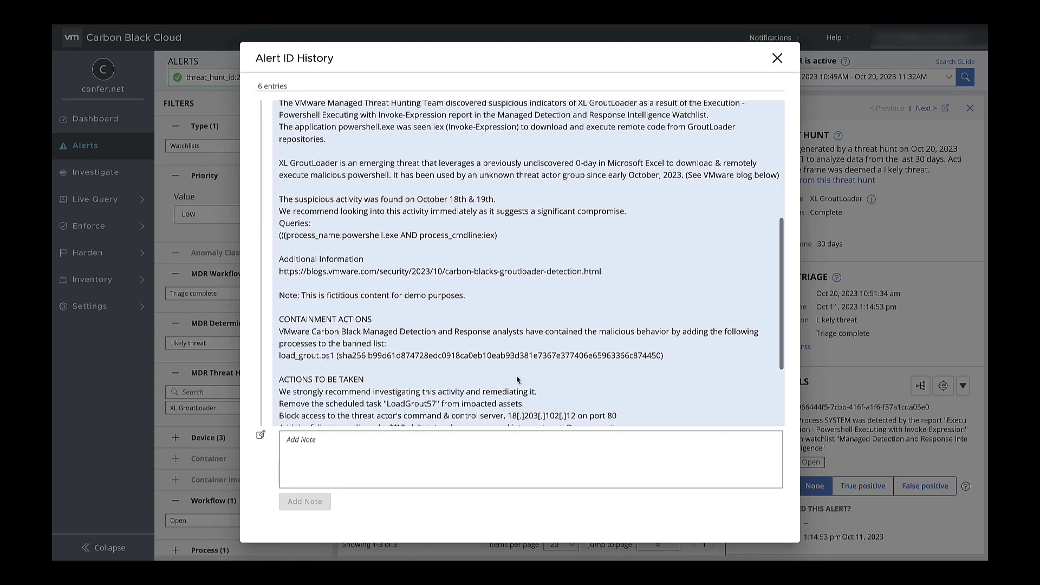
scroll(516, 374, "down", 1)
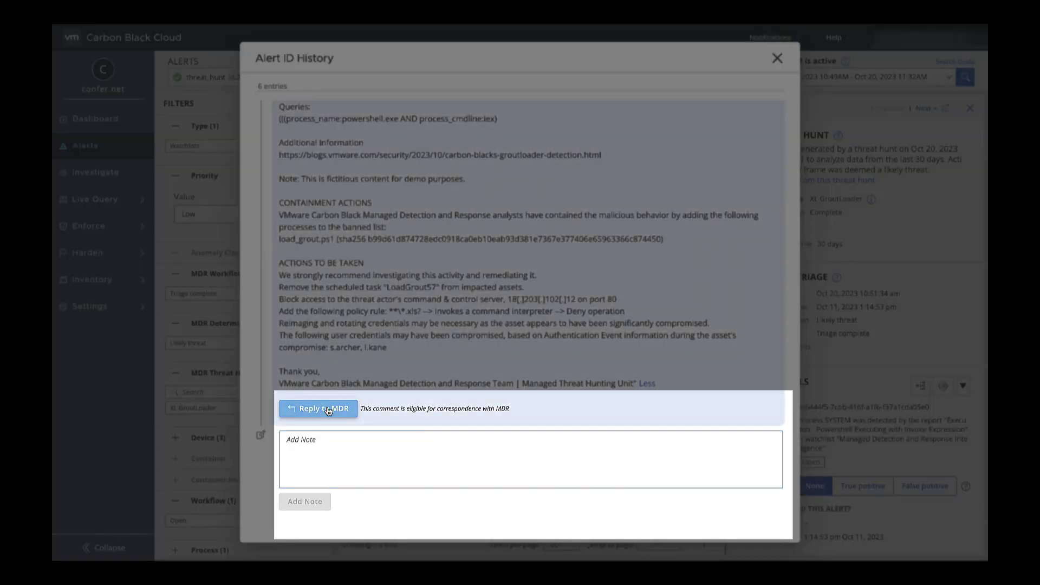
left_click(325, 407)
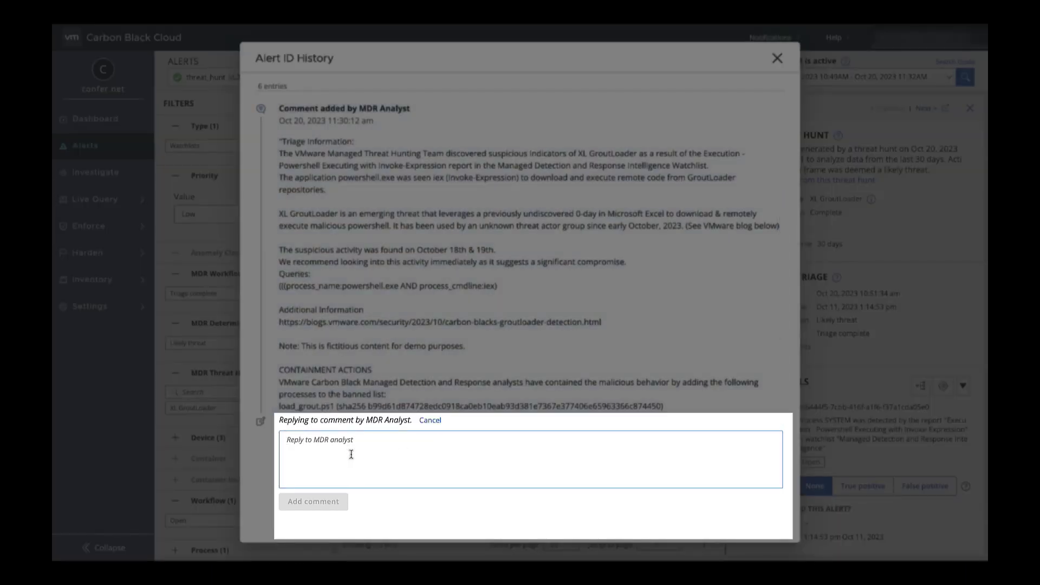
Post the pasted reply to the analyst, then open the email's 'Log in to View Comment' link in a new tab.
key("ctrl+v")
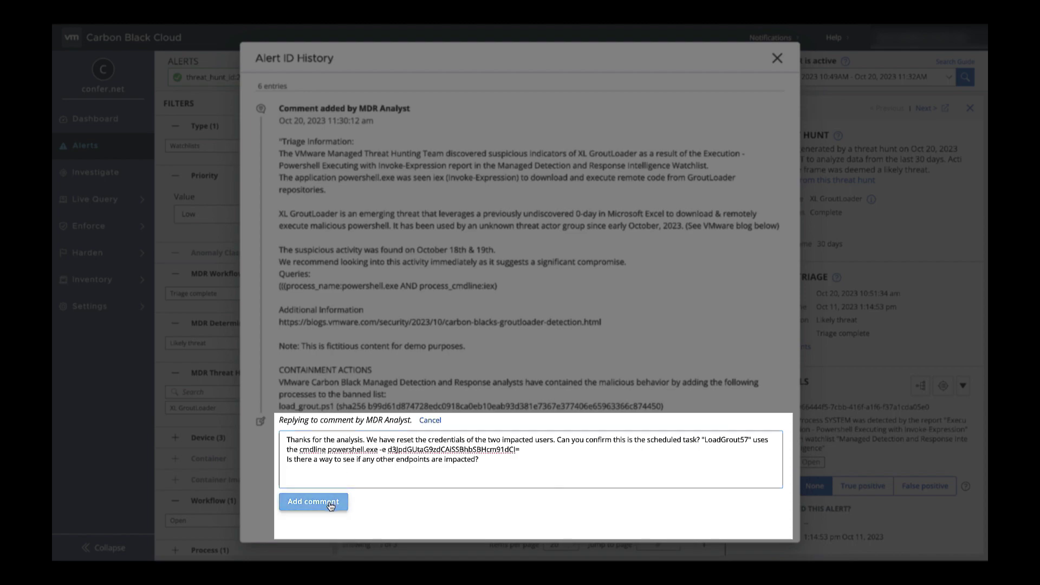
left_click(339, 502)
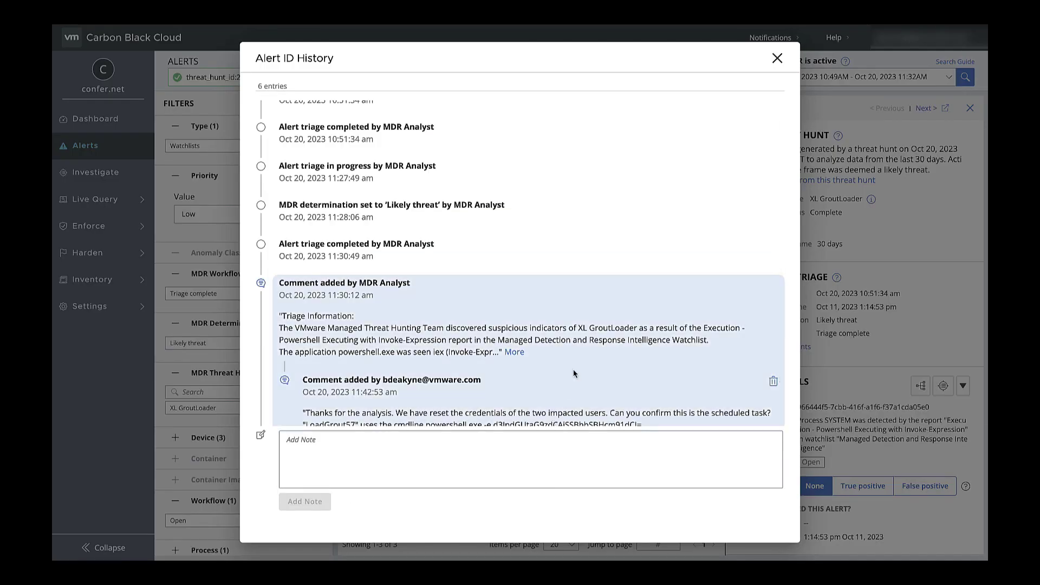
scroll(575, 374, "down", 1)
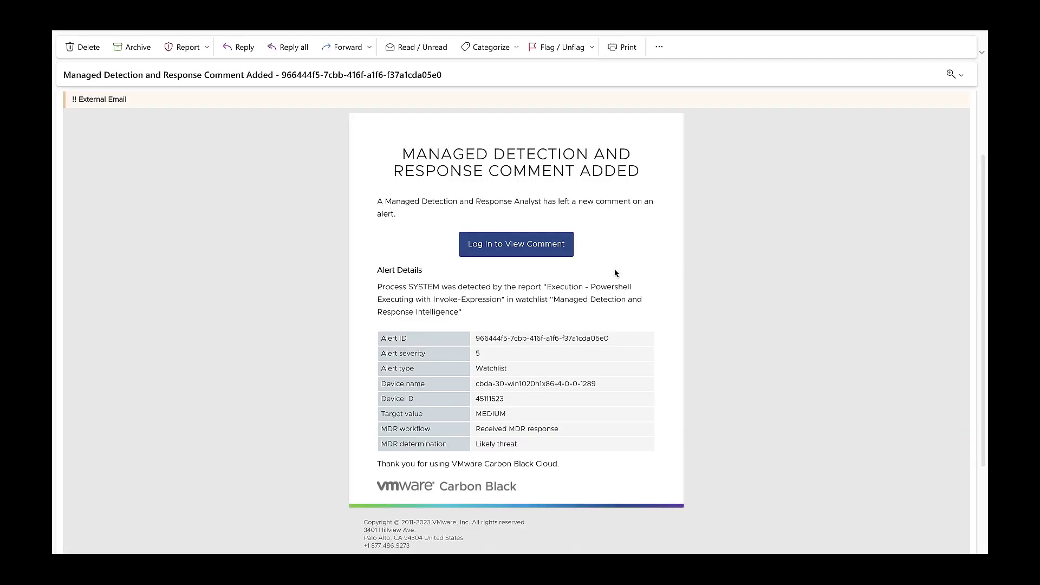
right_click(528, 243)
left_click(538, 246)
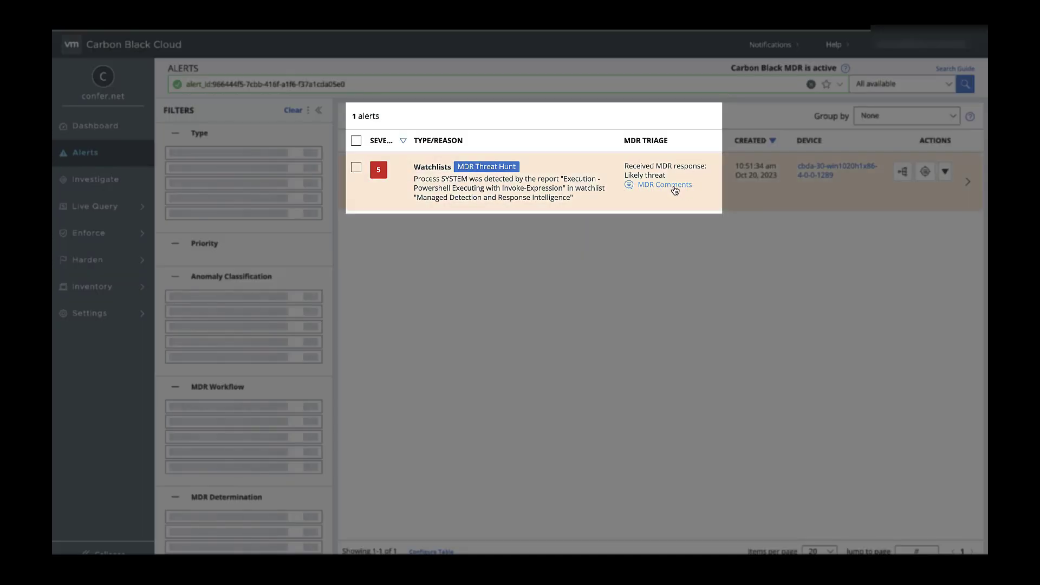
Review the alert's MDR comment history and MDR badge, then read the first alert's full analyst comment.
left_click(675, 187)
scroll(669, 222, "down", 1)
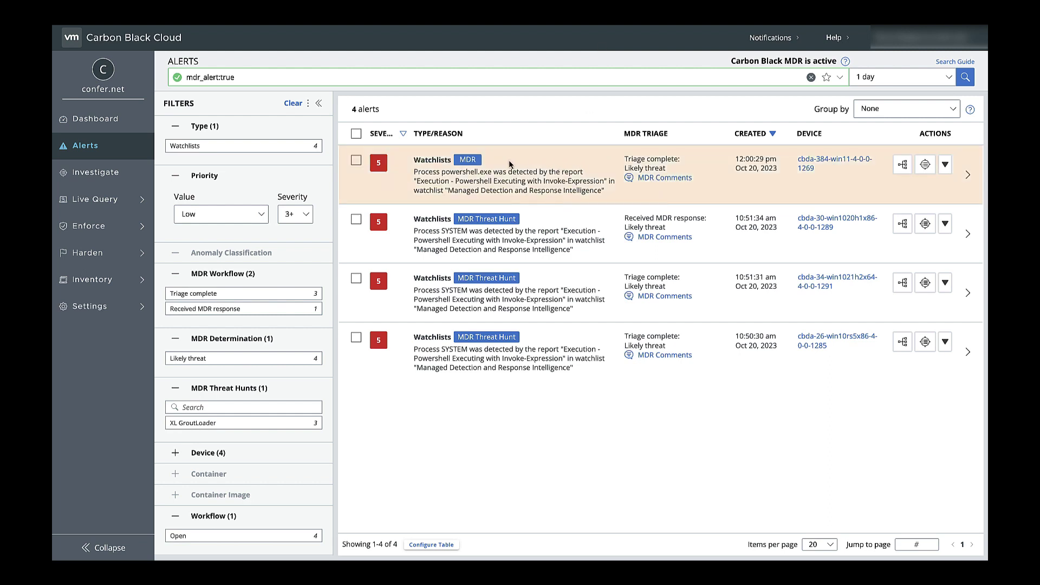
left_click(469, 163)
left_click(661, 178)
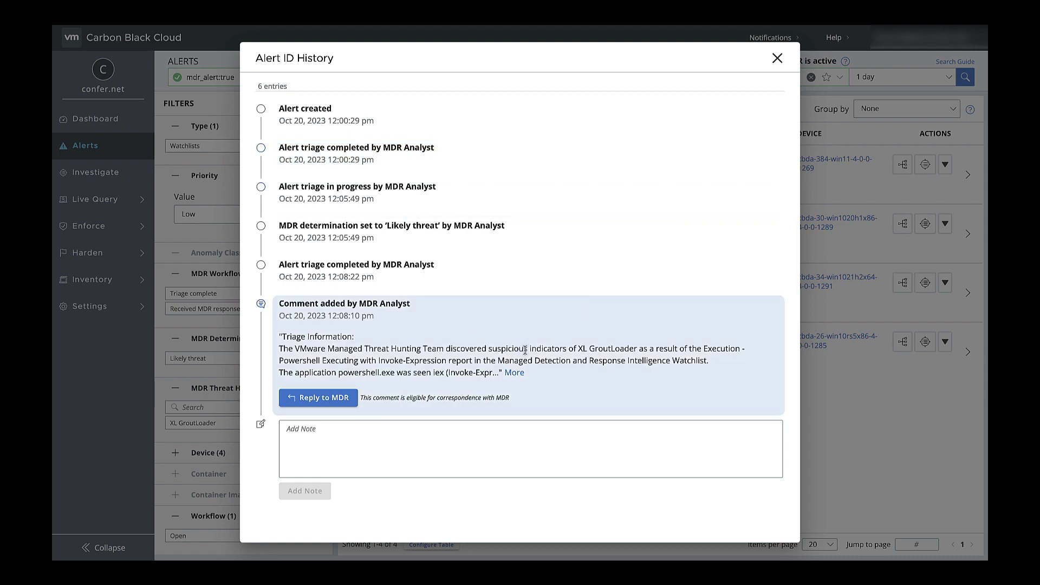
left_click(515, 372)
scroll(513, 372, "down", 4)
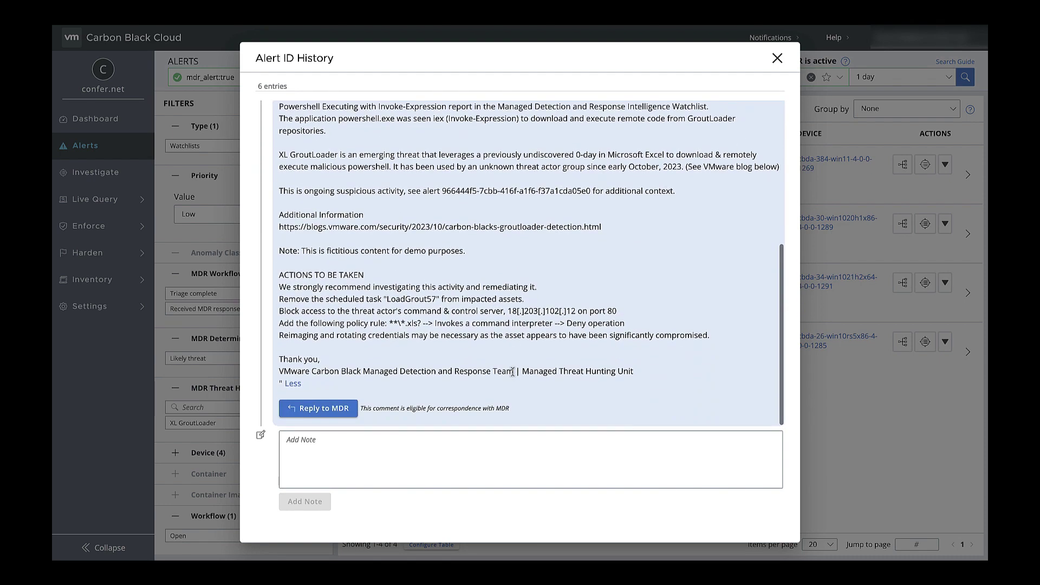
left_click(778, 59)
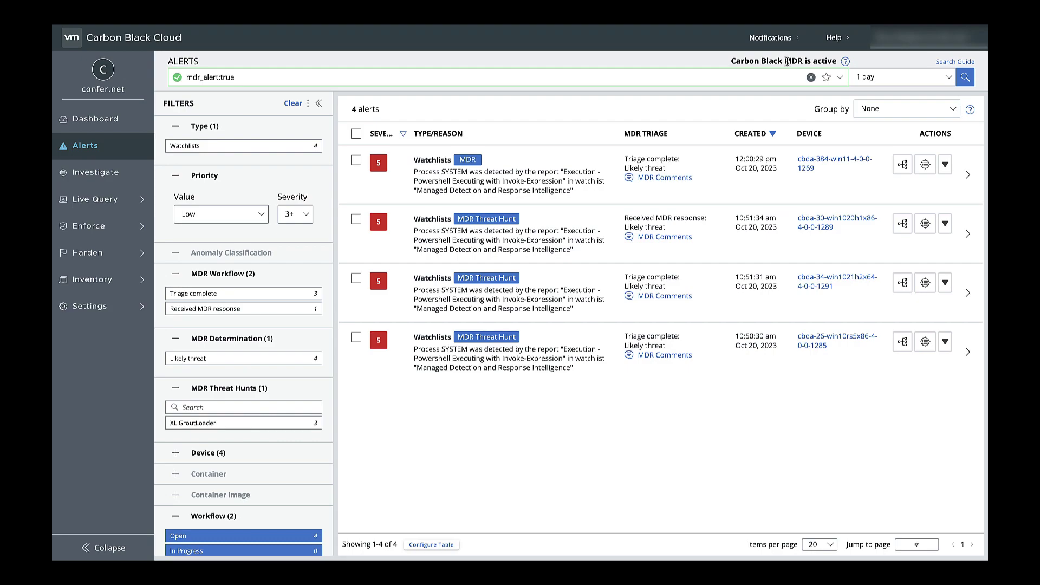
Start a new notification triggered when a Carbon Black MDR analyst takes an action.
left_click(924, 38)
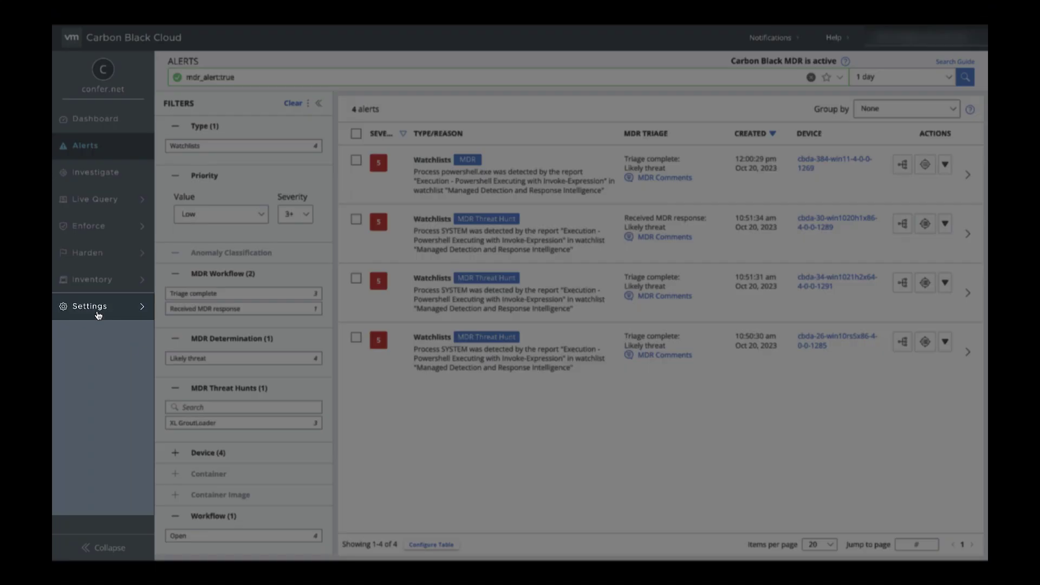
left_click(98, 315)
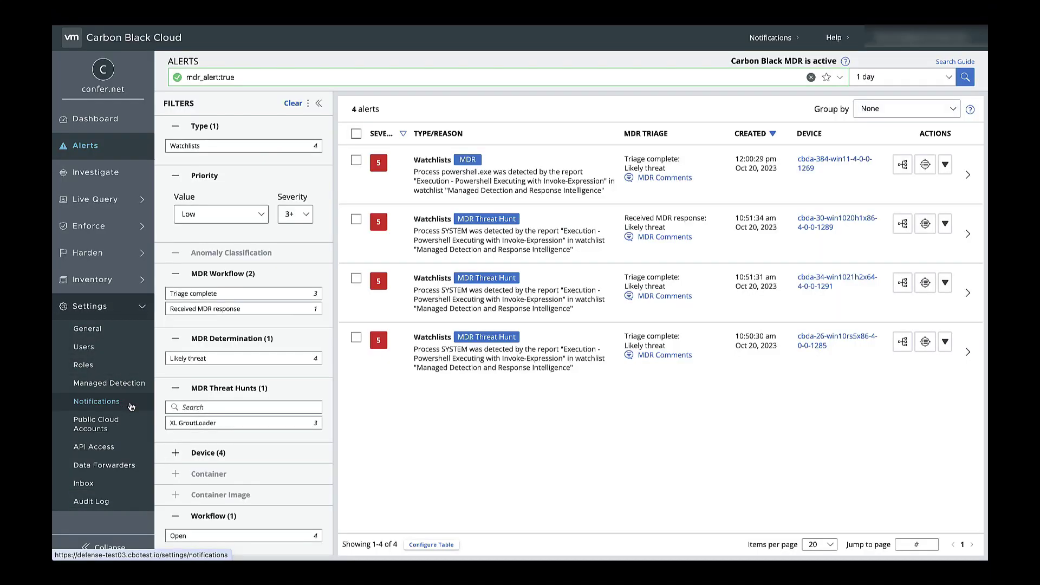
left_click(130, 408)
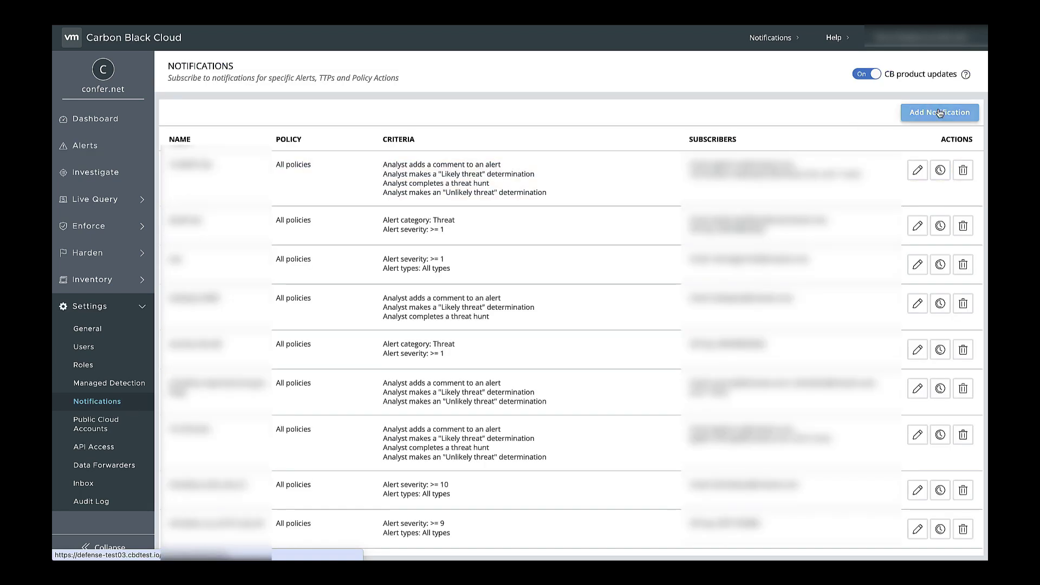
left_click(925, 111)
left_click(401, 170)
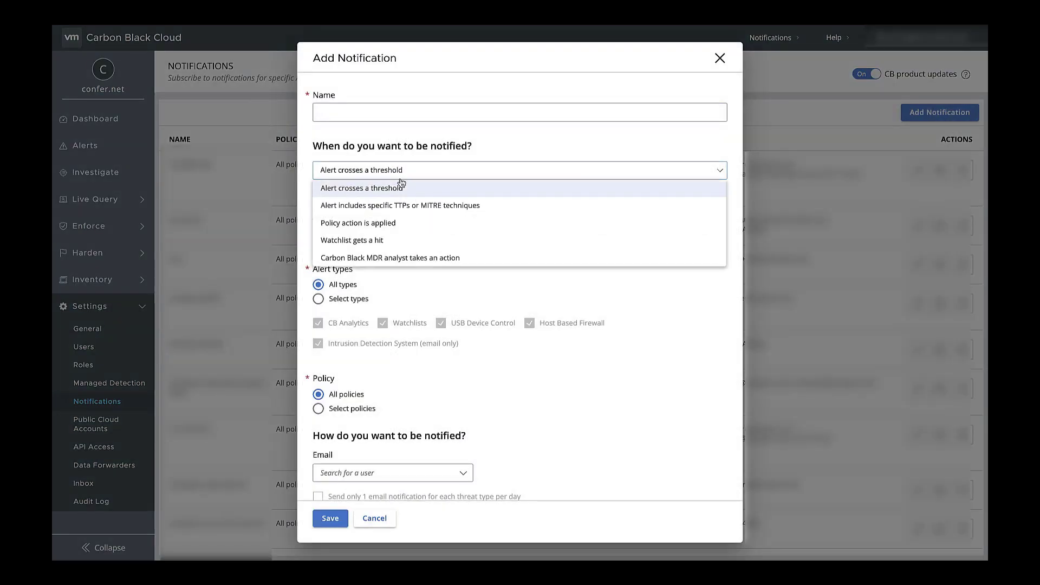
left_click(402, 258)
Add a user as the email recipient, name the notification 'MDR Advisory', and save it.
left_click(406, 396)
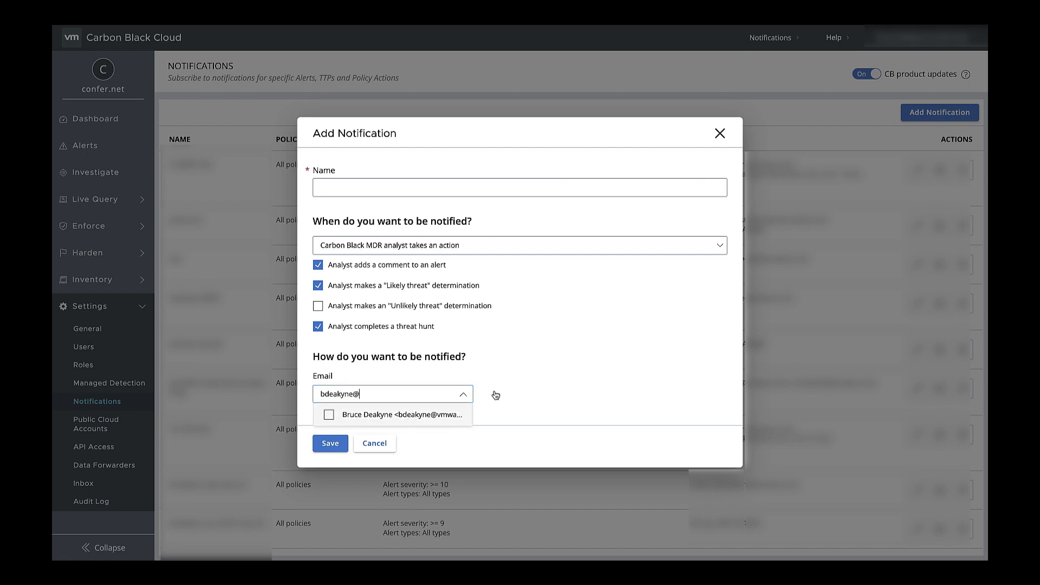
key("Return")
left_click(327, 177)
type("MDR Advisory")
left_click(332, 453)
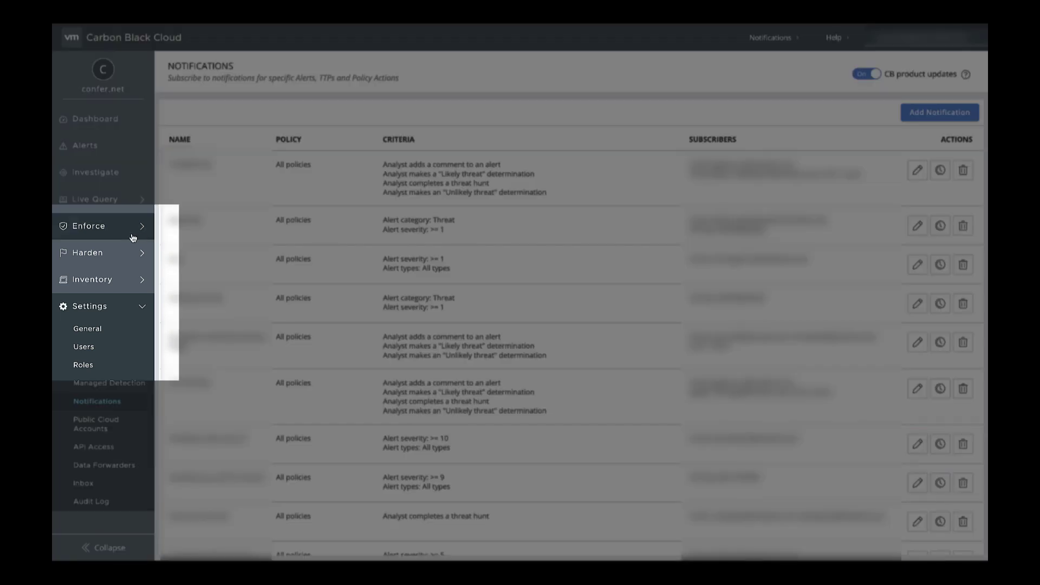
left_click(133, 237)
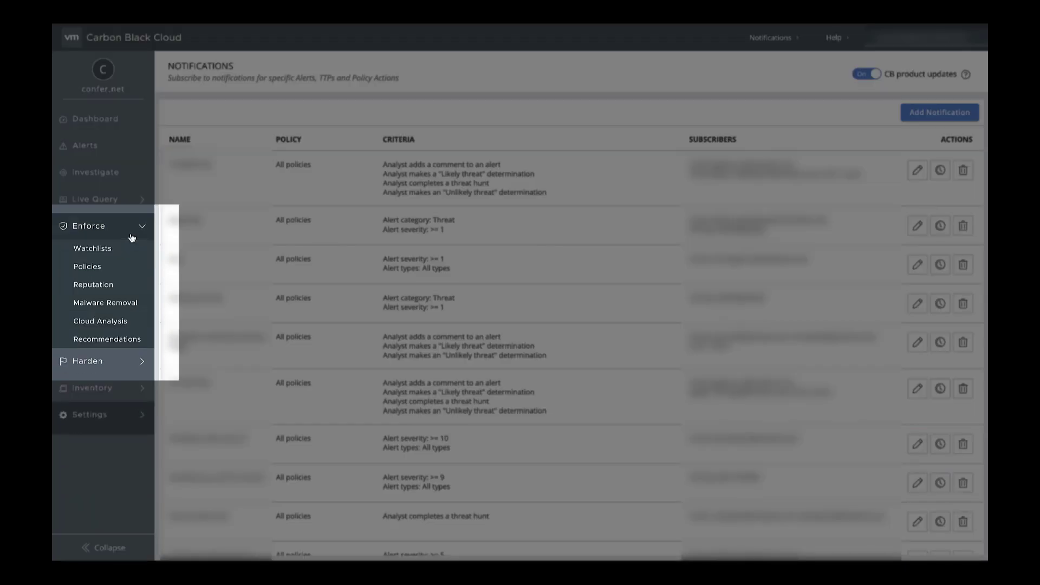
Let MDR analysts quarantine assets and modify the 0000a-test policy, then open the alerts table column settings.
left_click(106, 271)
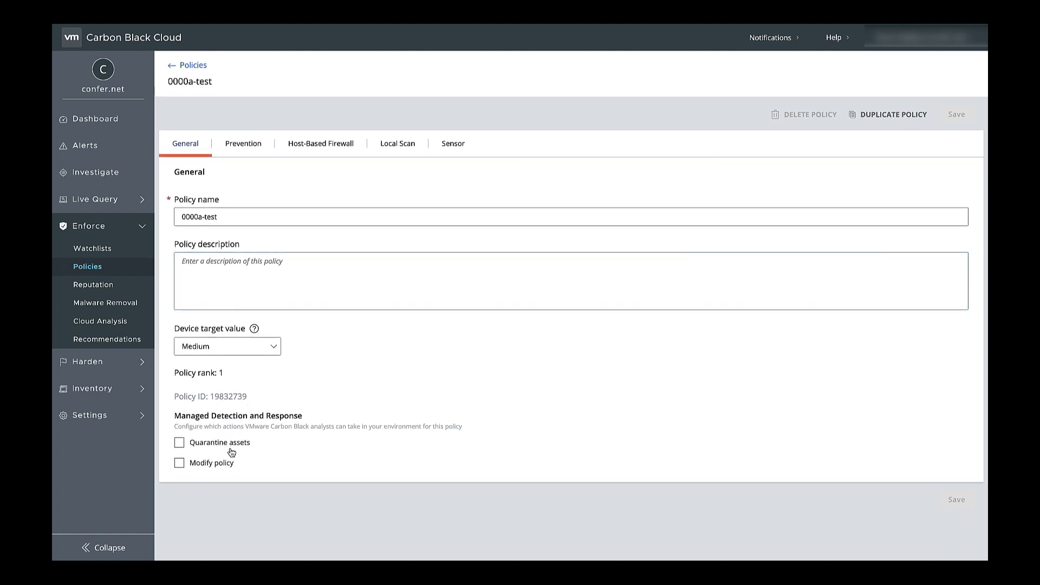
left_click(234, 448)
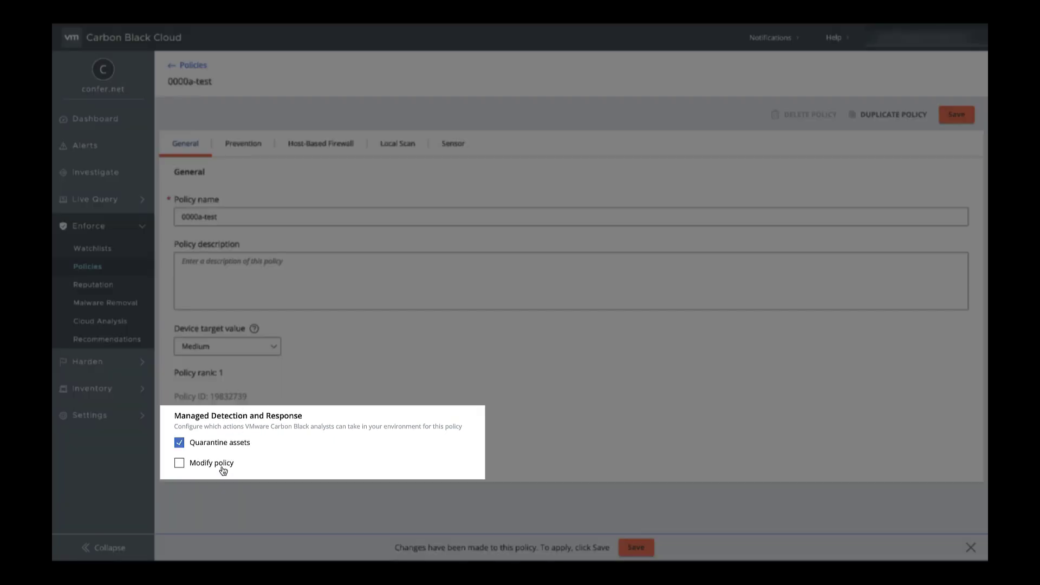
left_click(223, 467)
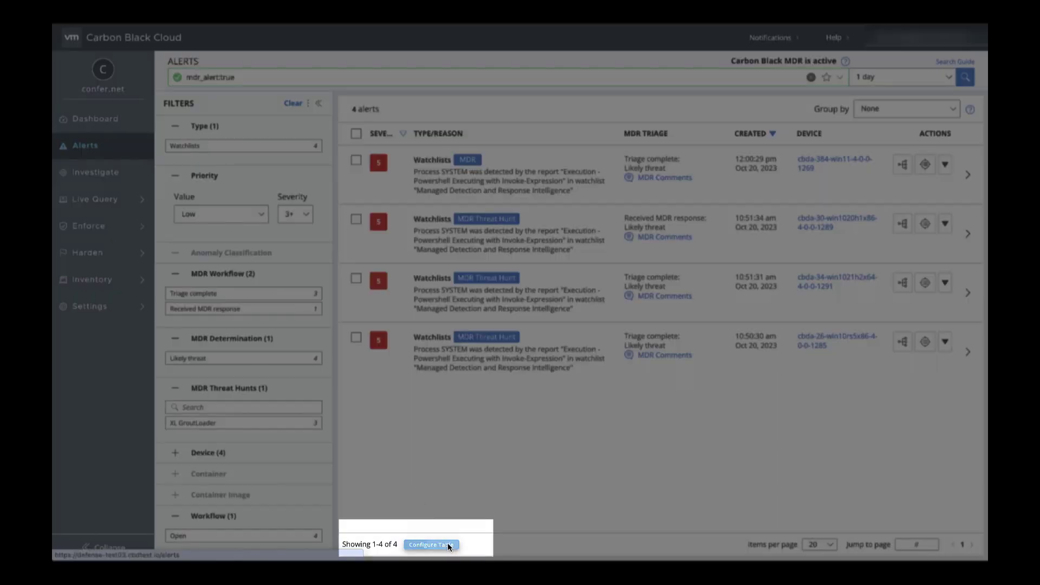
left_click(448, 543)
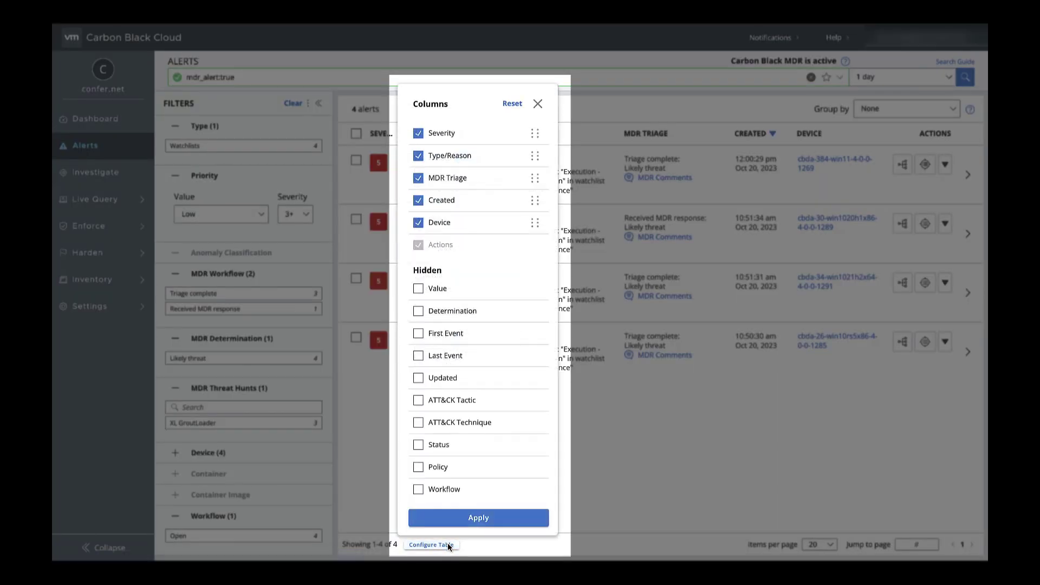